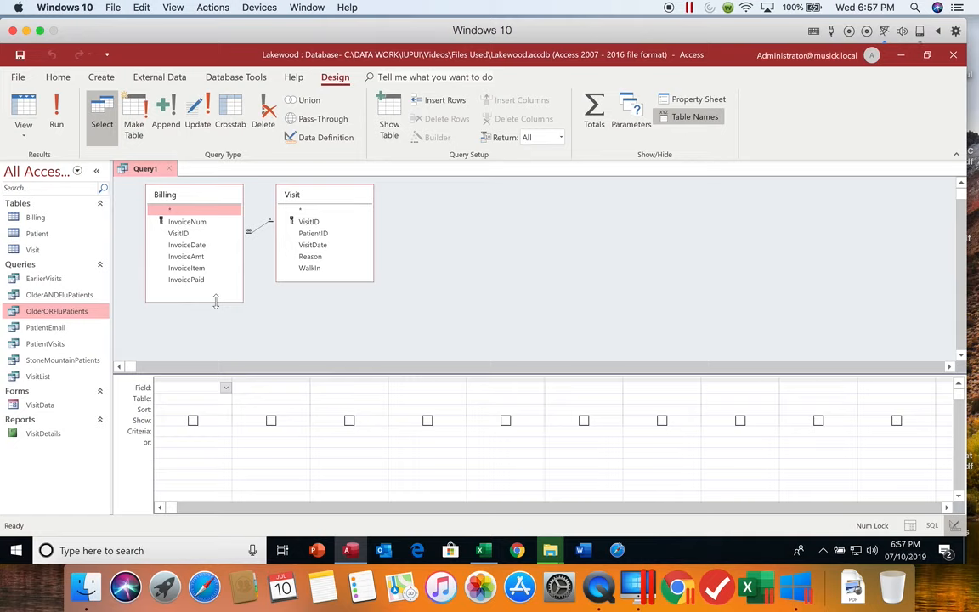
Step: Add VisitID, PatientID and VisitDate from the Visit table, and InvoiceItem, InvoicePaid and InvoiceAmt from the Billing table, to the query
double_click(320, 222)
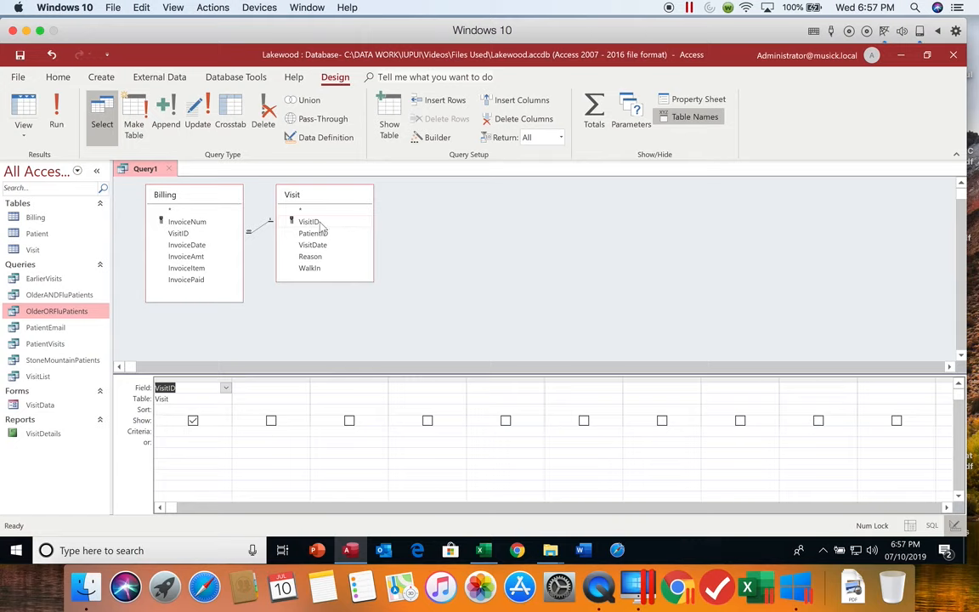
double_click(323, 233)
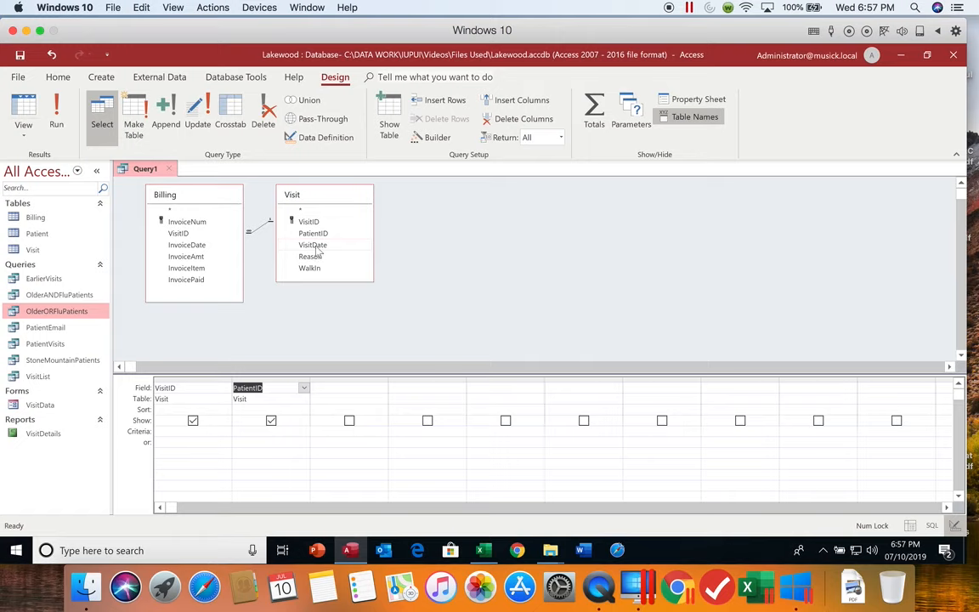
left_click(316, 246)
double_click(316, 245)
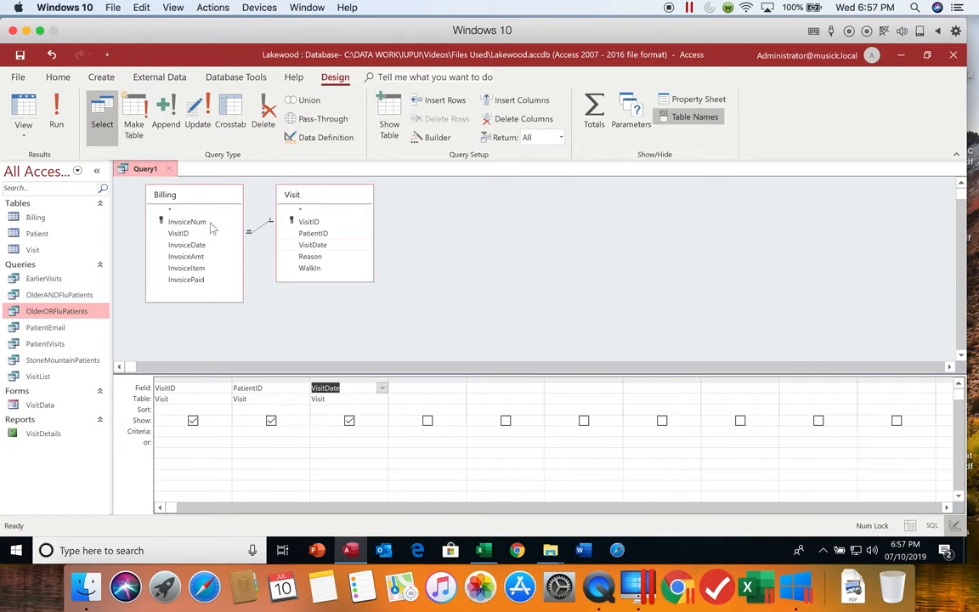
double_click(203, 269)
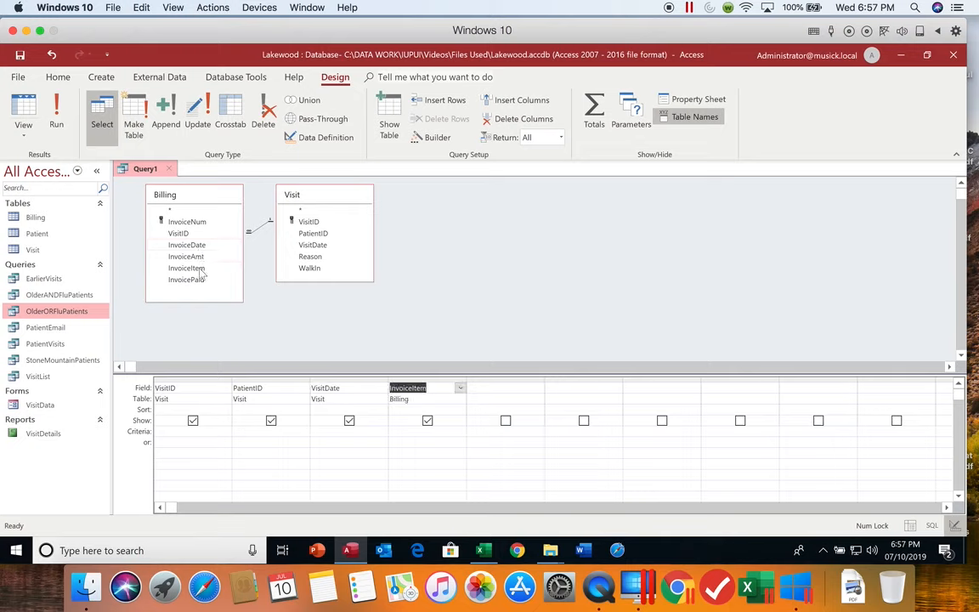
double_click(197, 283)
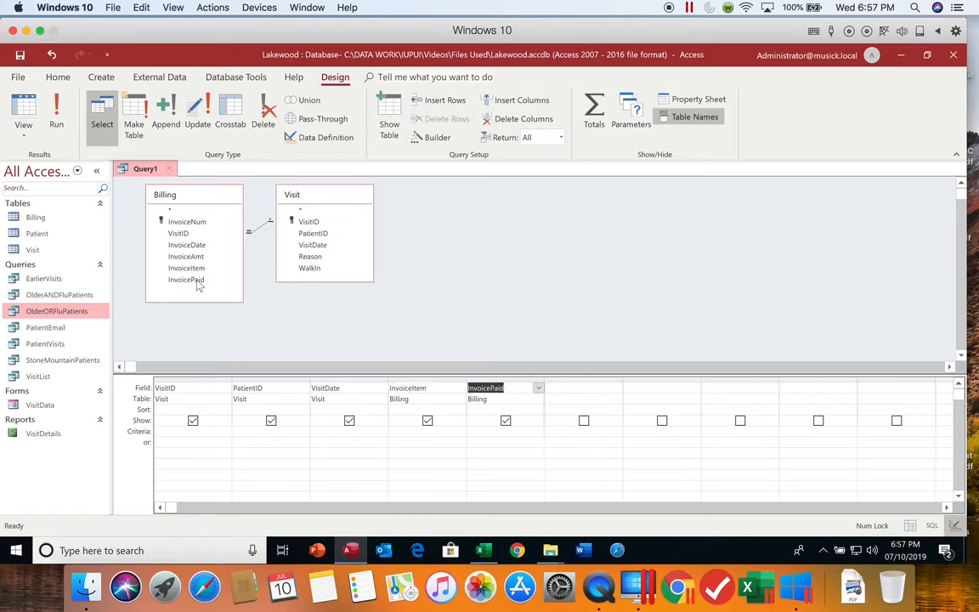
double_click(201, 257)
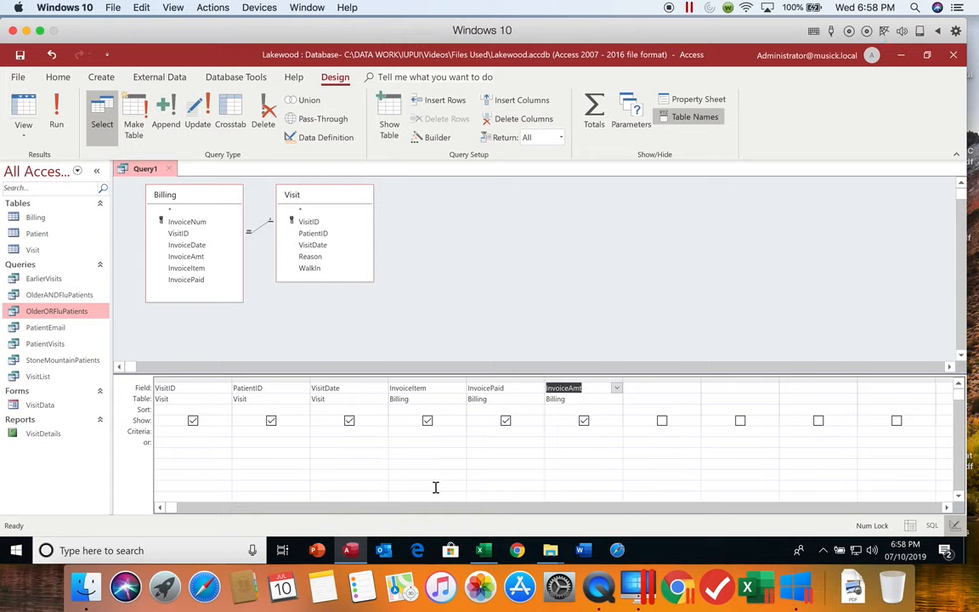
Step: Set the criterion for the InvoicePaid field to No, dismissing the function suggestion
left_click(474, 431)
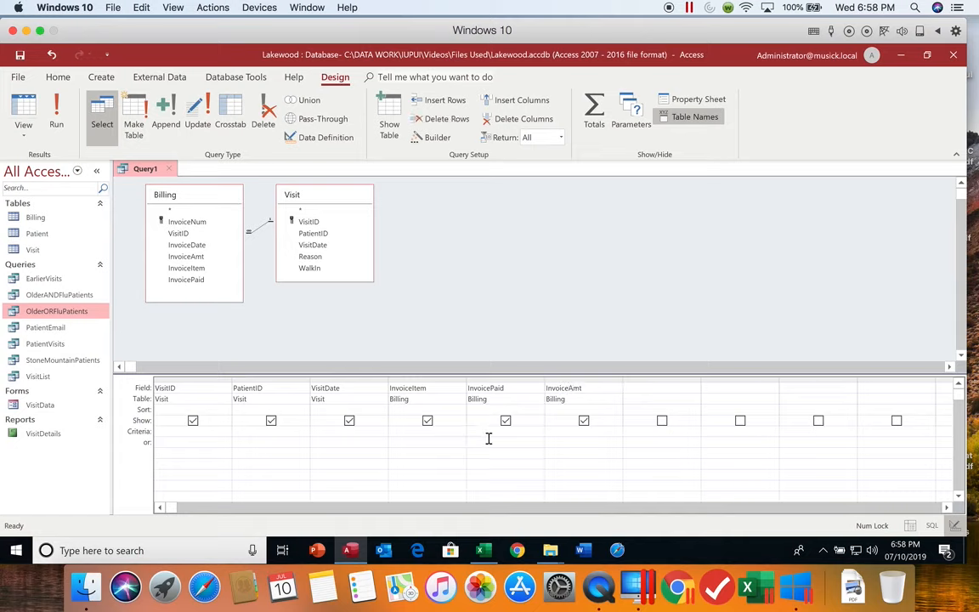
type("N")
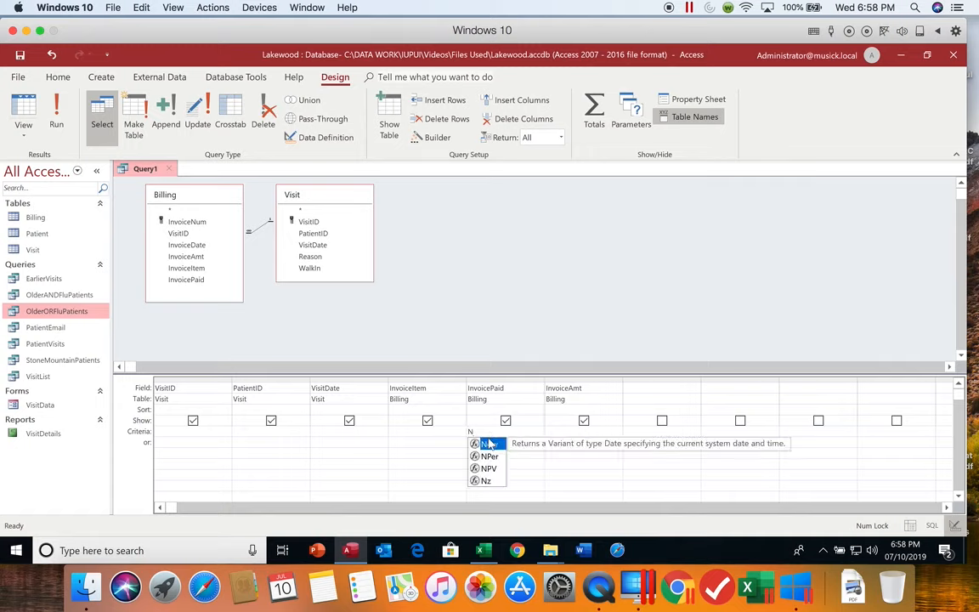
type("o")
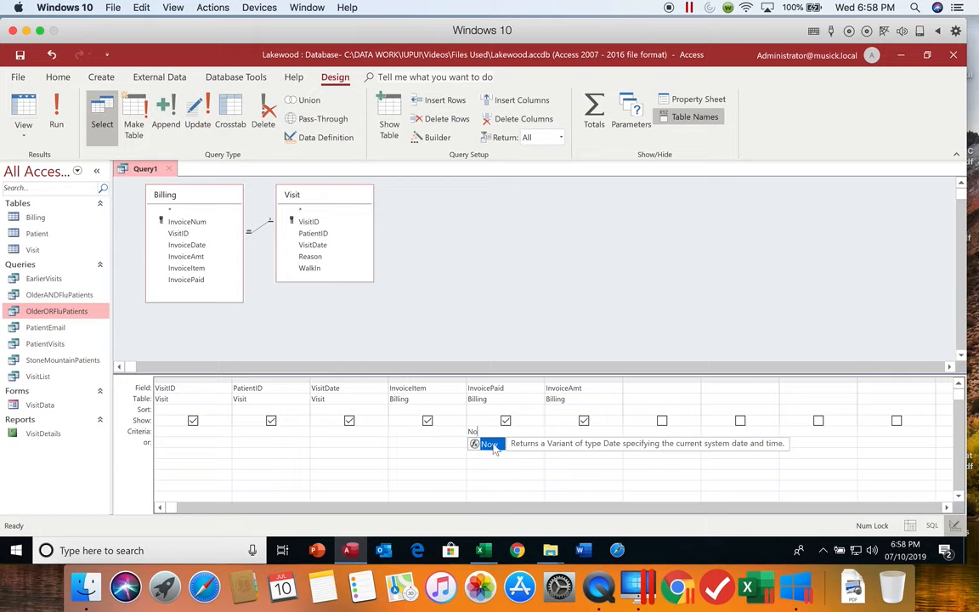
key("Escape")
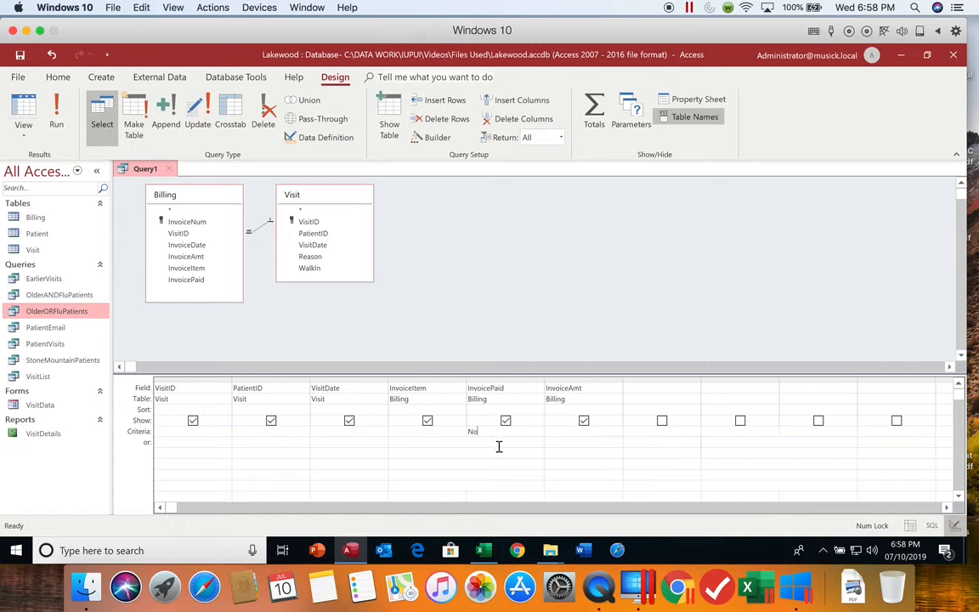
key("Tab")
Step: Run the query and look through the unpaid invoice records down to the last one, returning to the first
left_click(56, 116)
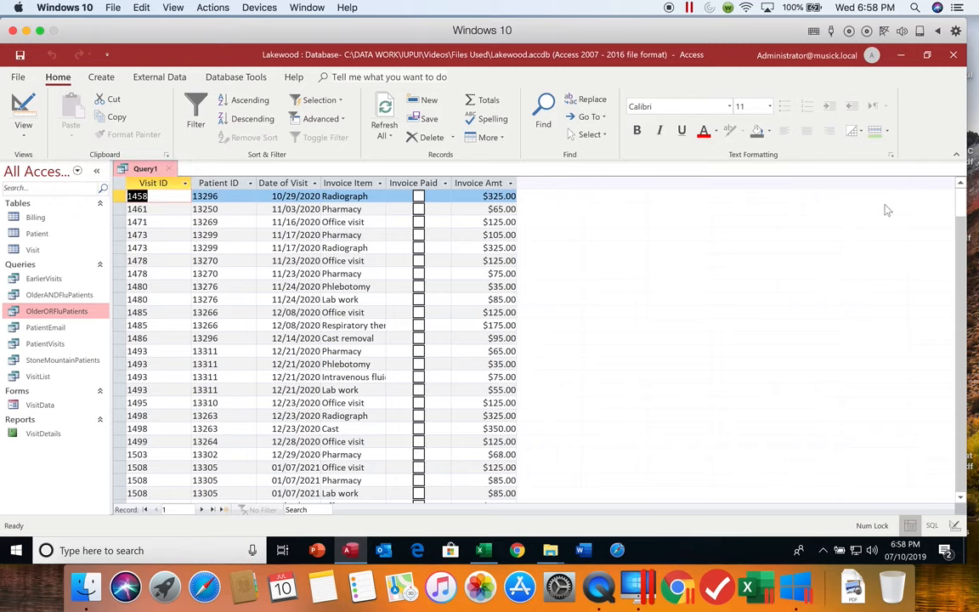
left_click(961, 204)
left_click_drag(961, 204, 966, 323)
left_click(959, 341)
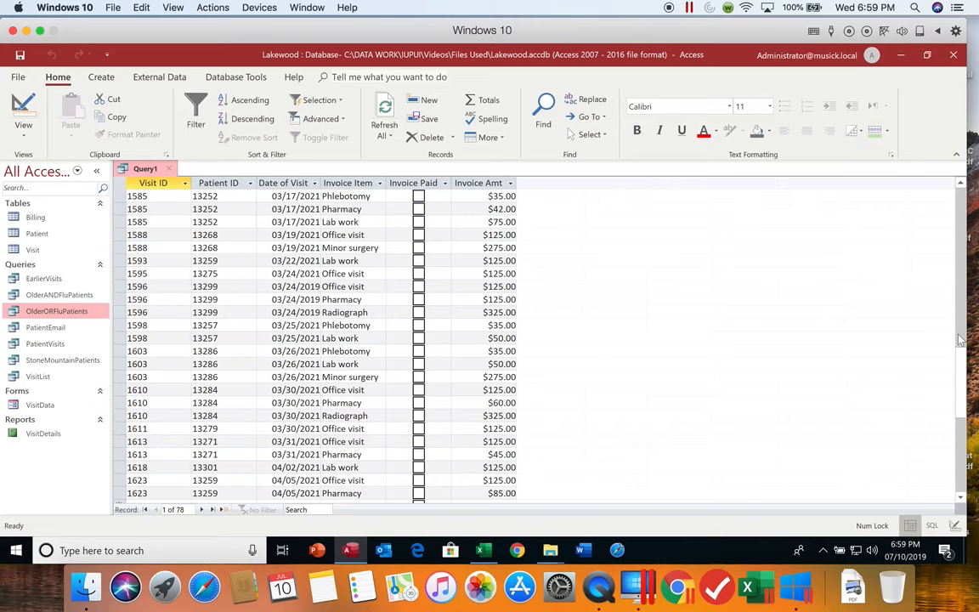
left_click(959, 497)
left_click(959, 497)
left_click(959, 497)
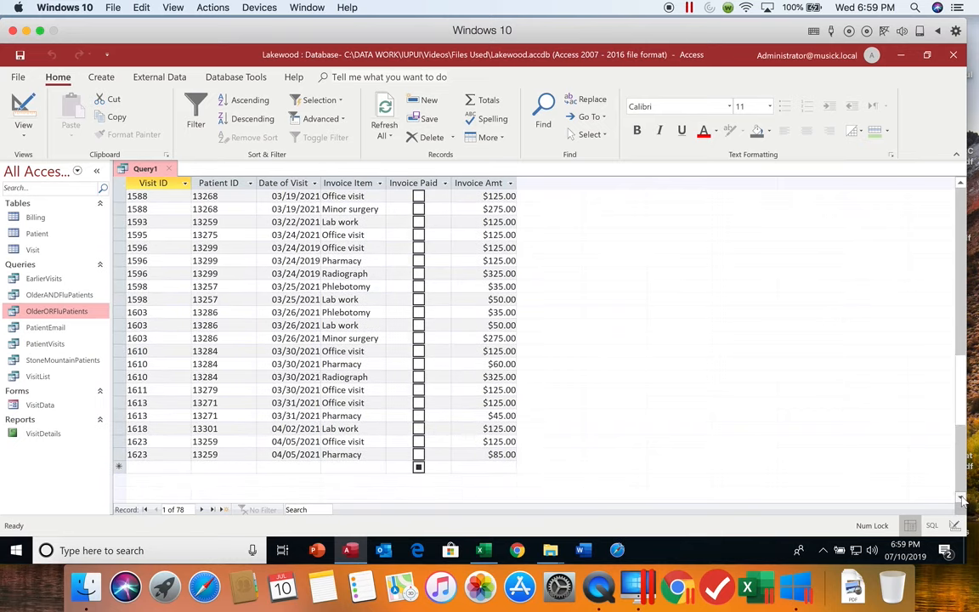
left_click_drag(961, 185, 961, 185)
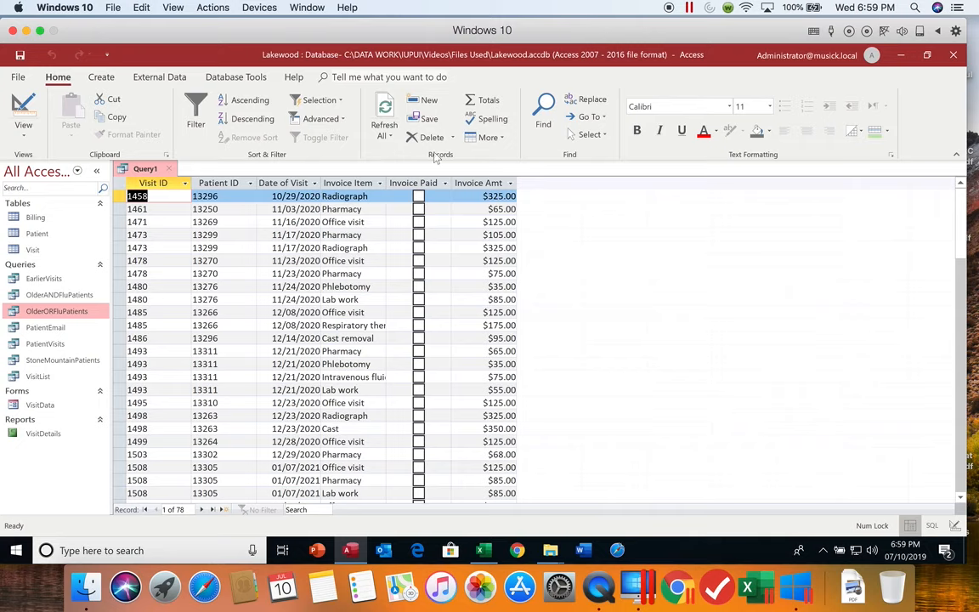
Step: Save the query under the name UnpaidInvoiceLateFee
left_click(20, 56)
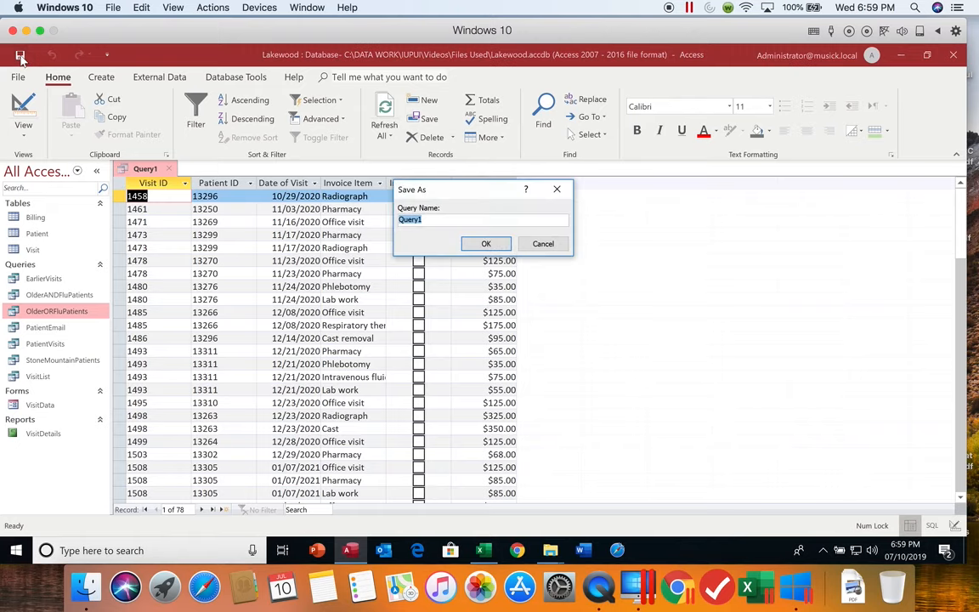
type("Unpaid")
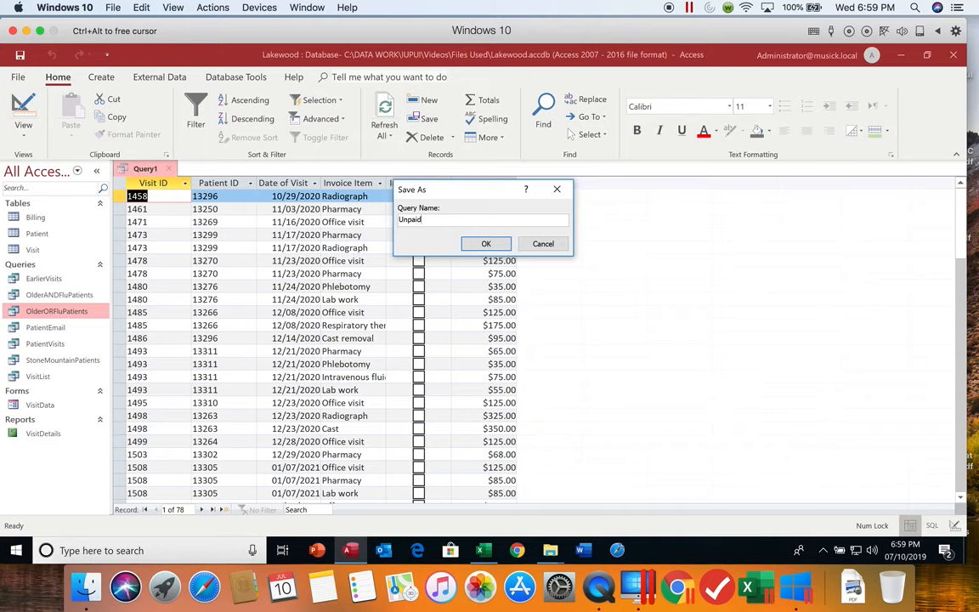
type("InvoiceLateFee")
key("Return")
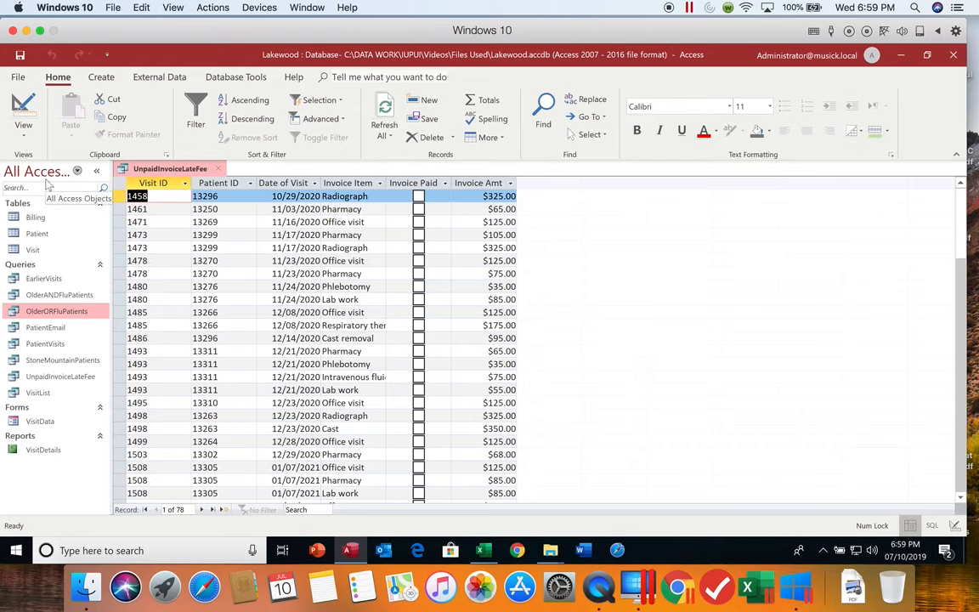
Step: Return to the query design and hide the InvoicePaid field from the results
left_click(23, 106)
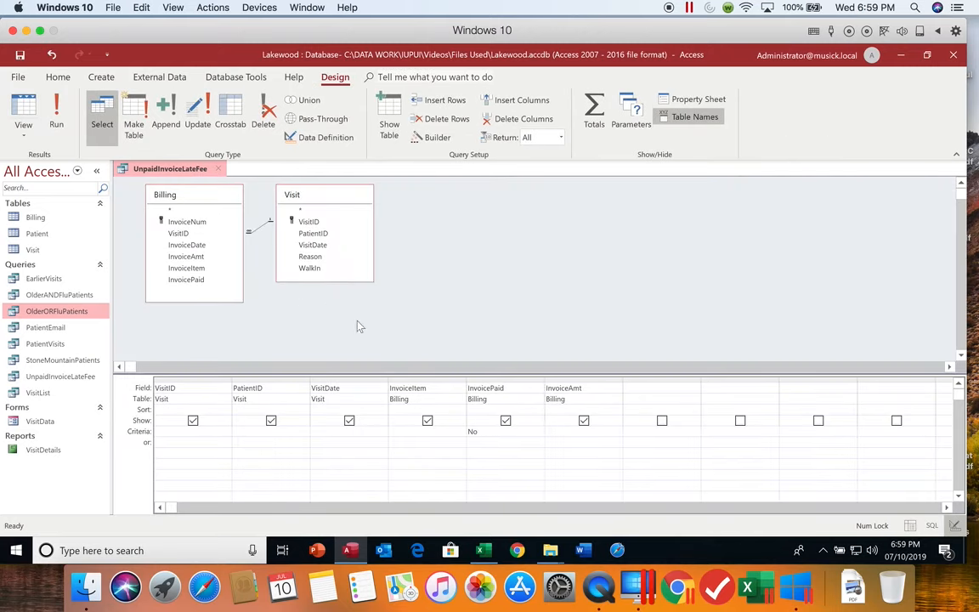
left_click(506, 421)
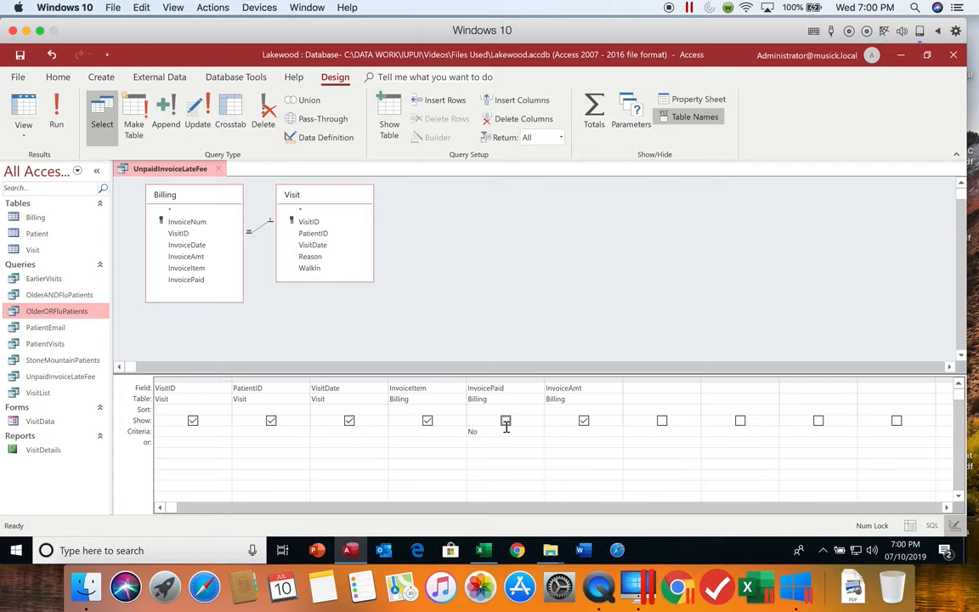
Step: Build the calculated field [InvoiceAmt]*.02 with the Expression Builder in the first empty query column, and run the query
left_click(643, 389)
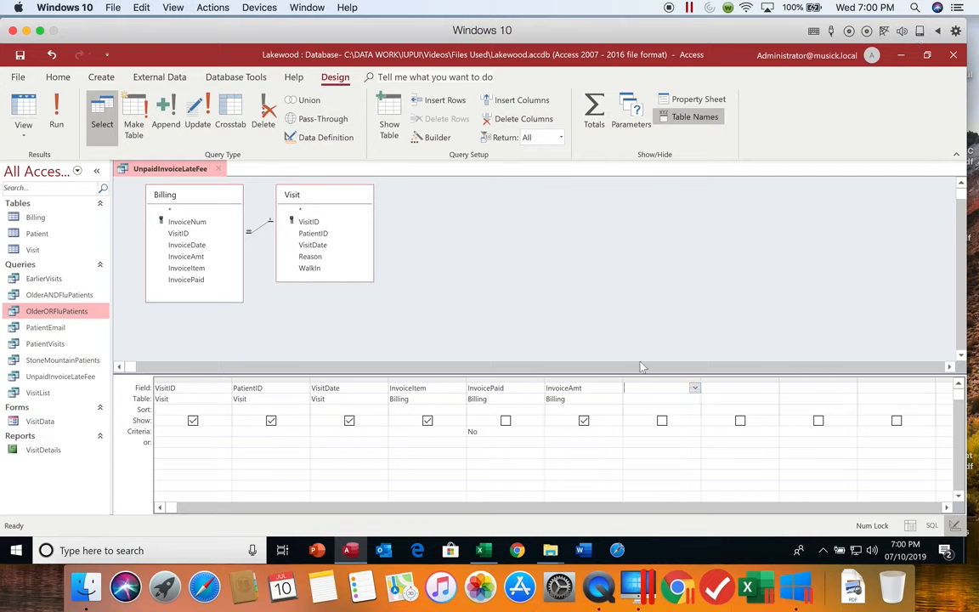
left_click(440, 140)
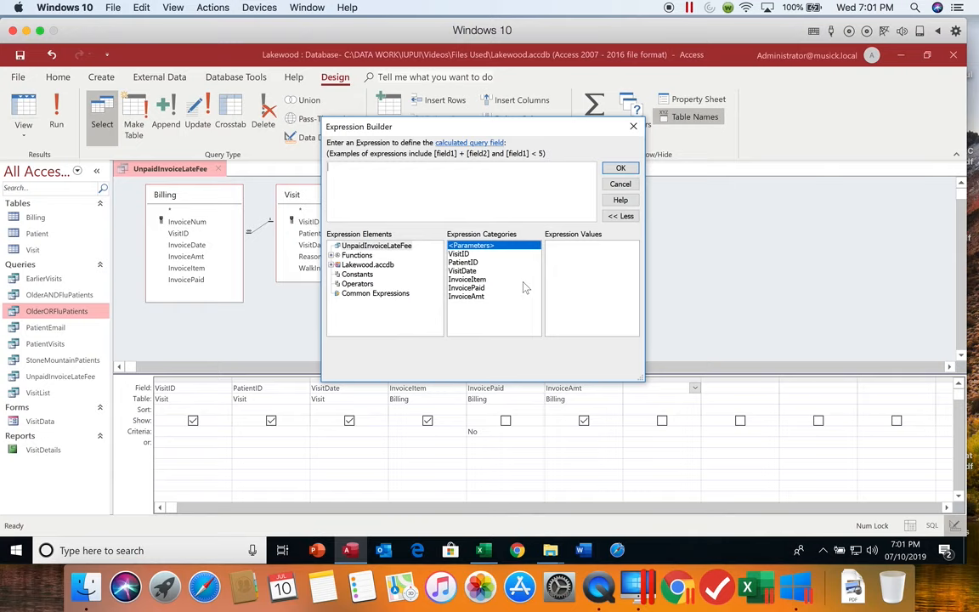
double_click(478, 299)
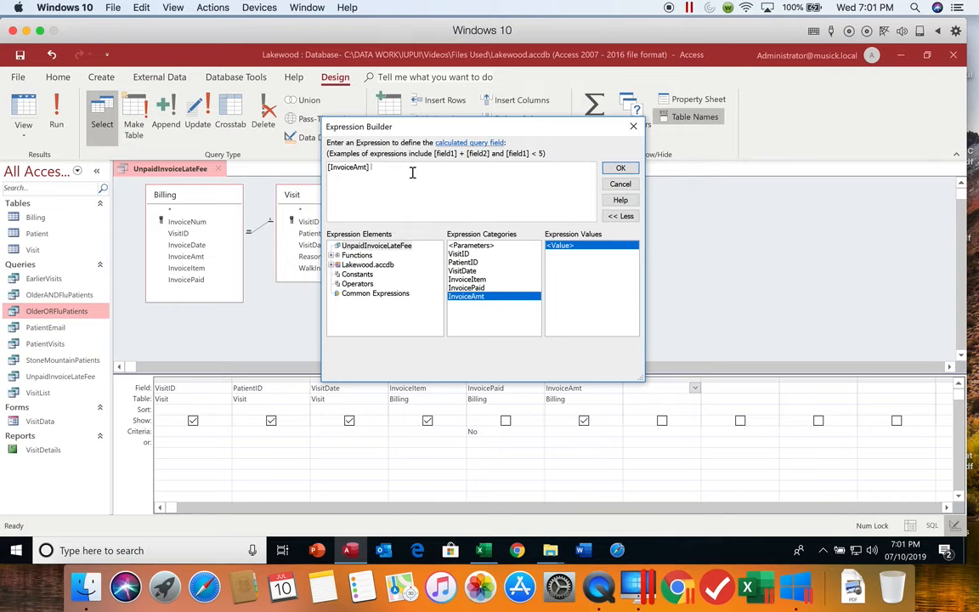
type("*.0")
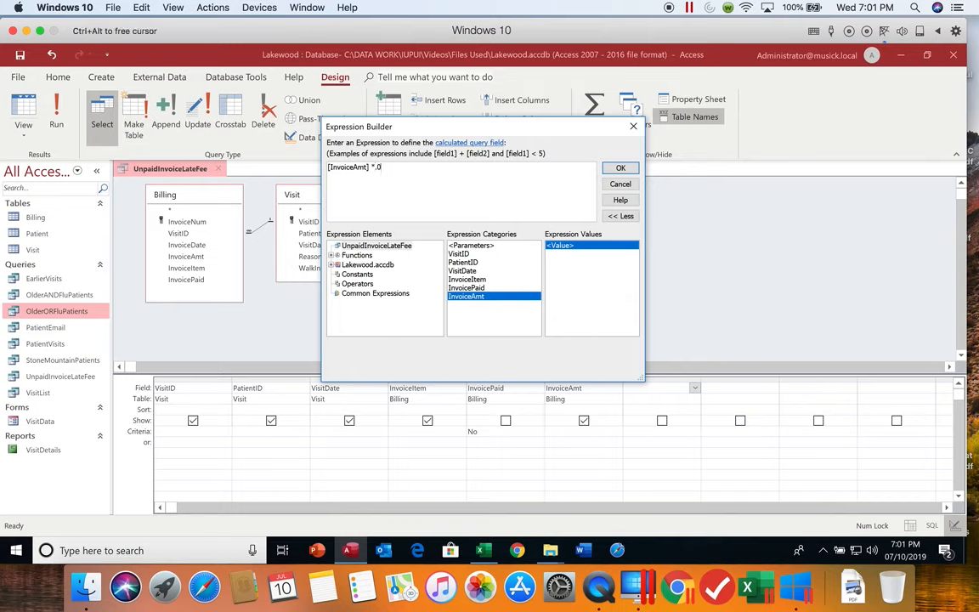
type("2")
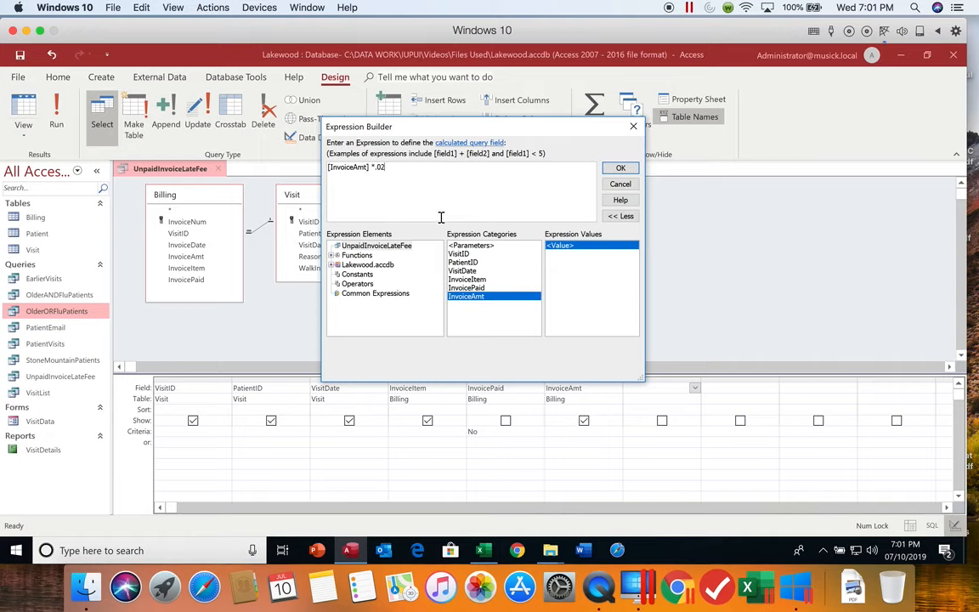
left_click(621, 167)
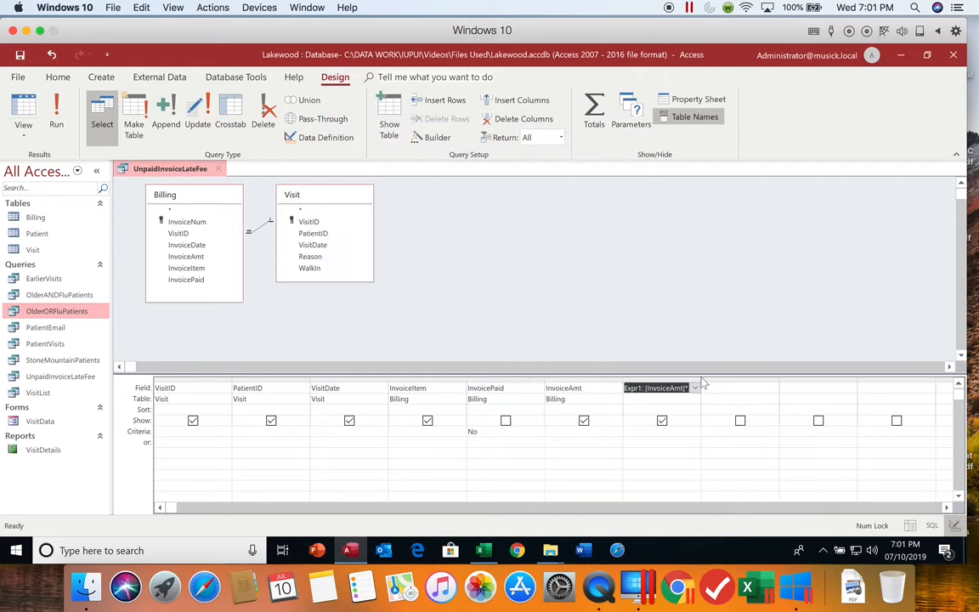
left_click_drag(701, 377, 751, 380)
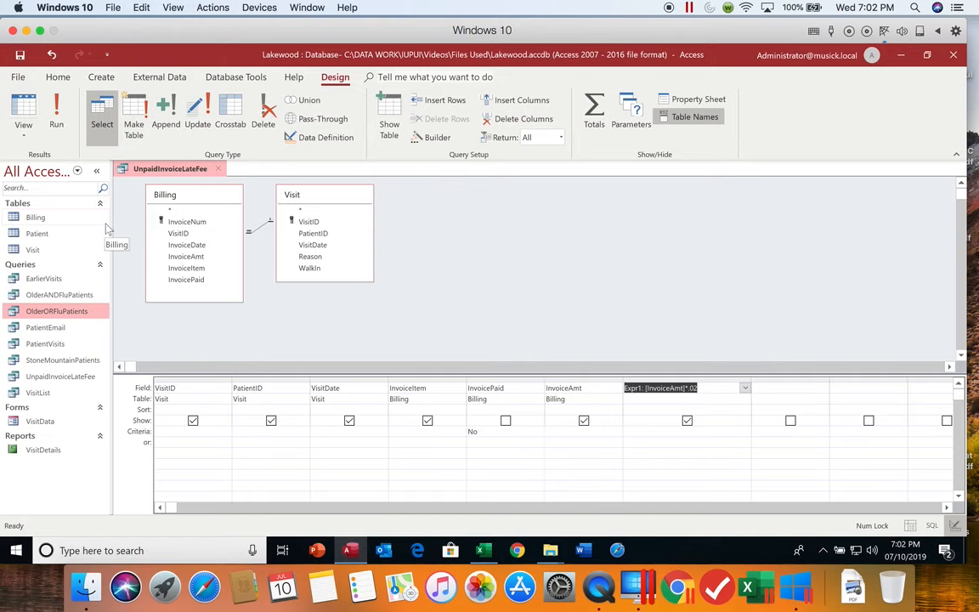
left_click(61, 118)
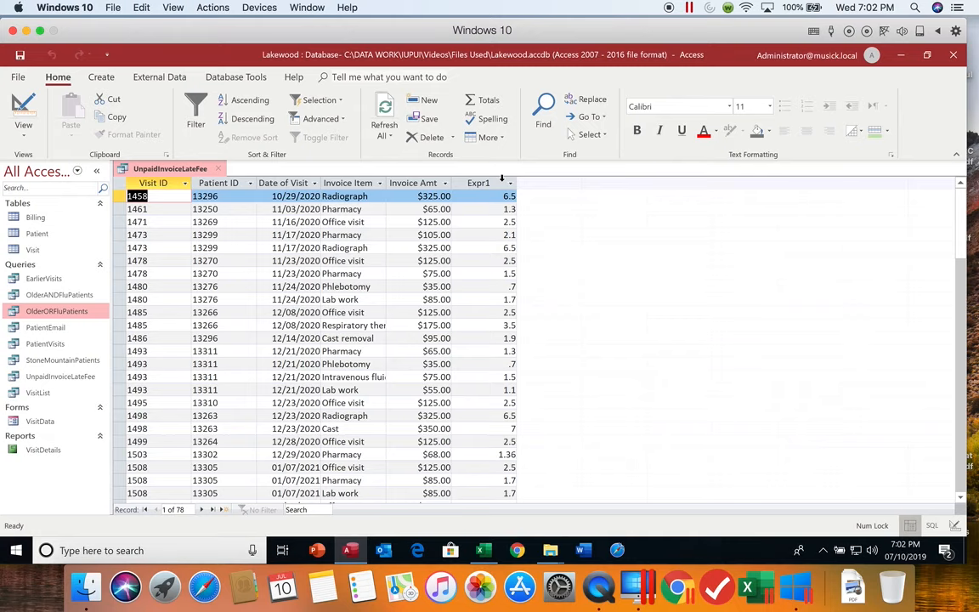
Step: Rename the calculated field from its default name to LateFee in the query design and run the query again
left_click(21, 109)
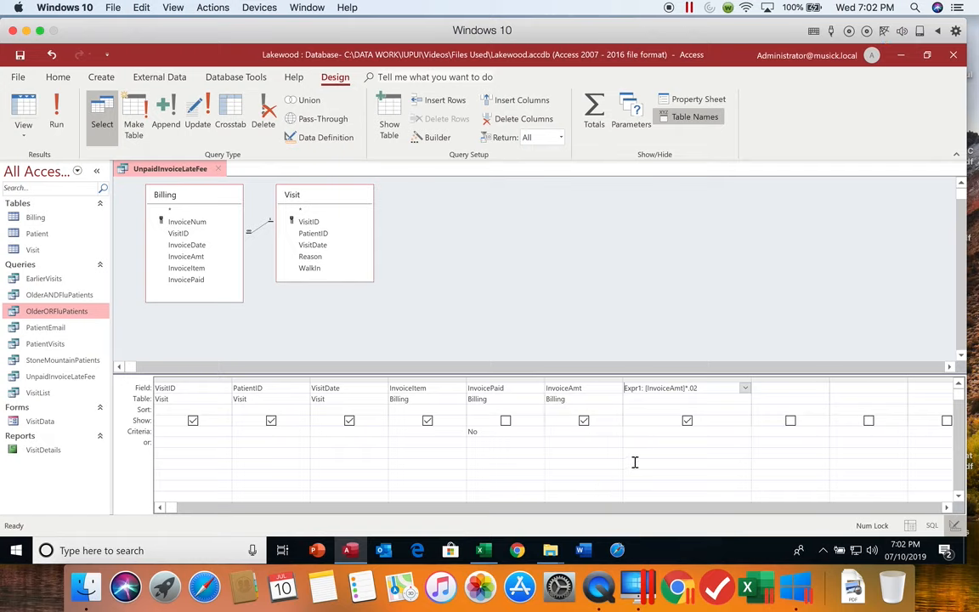
double_click(634, 387)
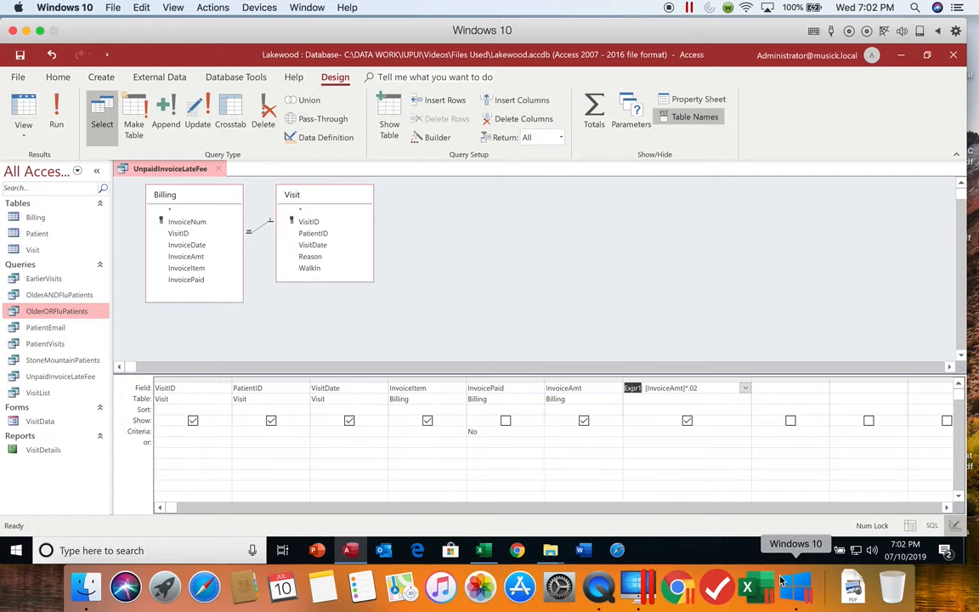
type("LateFee:")
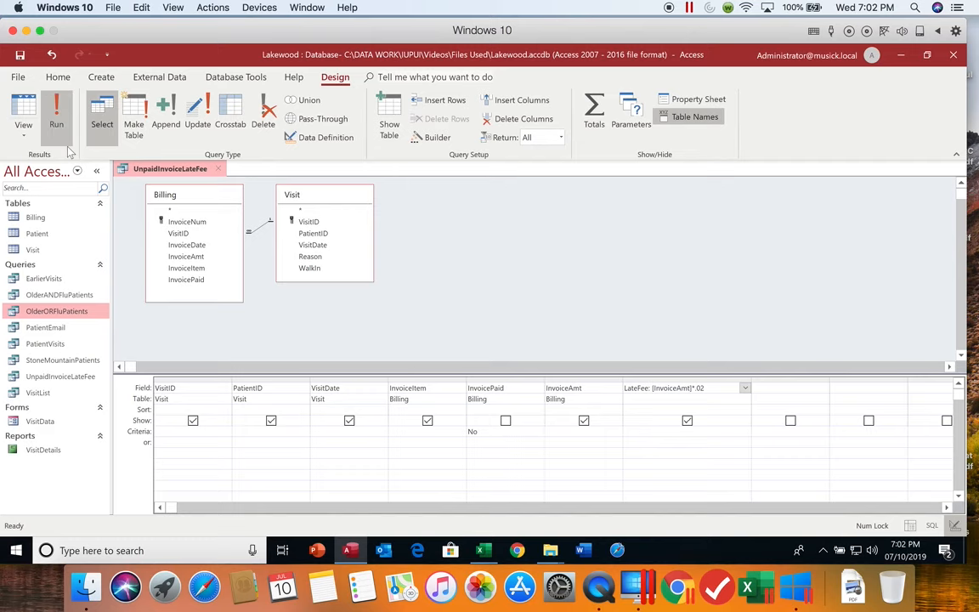
left_click(57, 114)
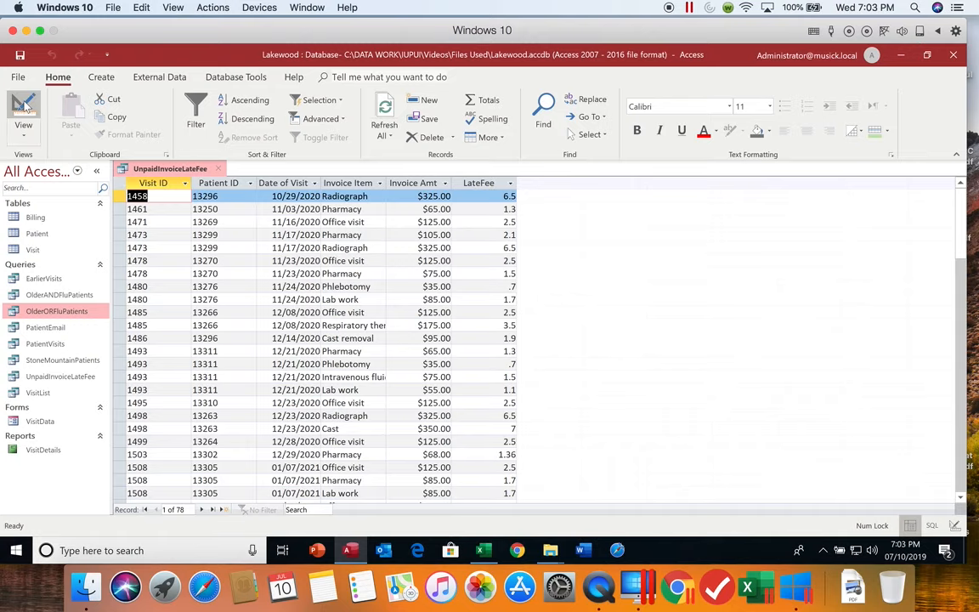
Step: Enter a second calculated field, LateFee1:[InvoiceAmt]*.02, directly in the next empty query column after widening it, and run the query
left_click(24, 107)
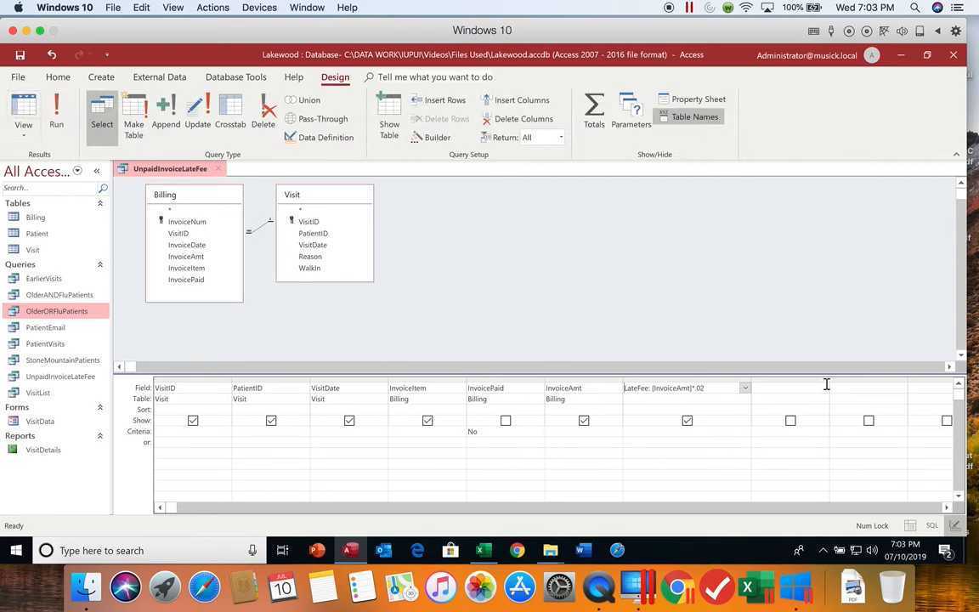
left_click_drag(828, 382, 918, 384)
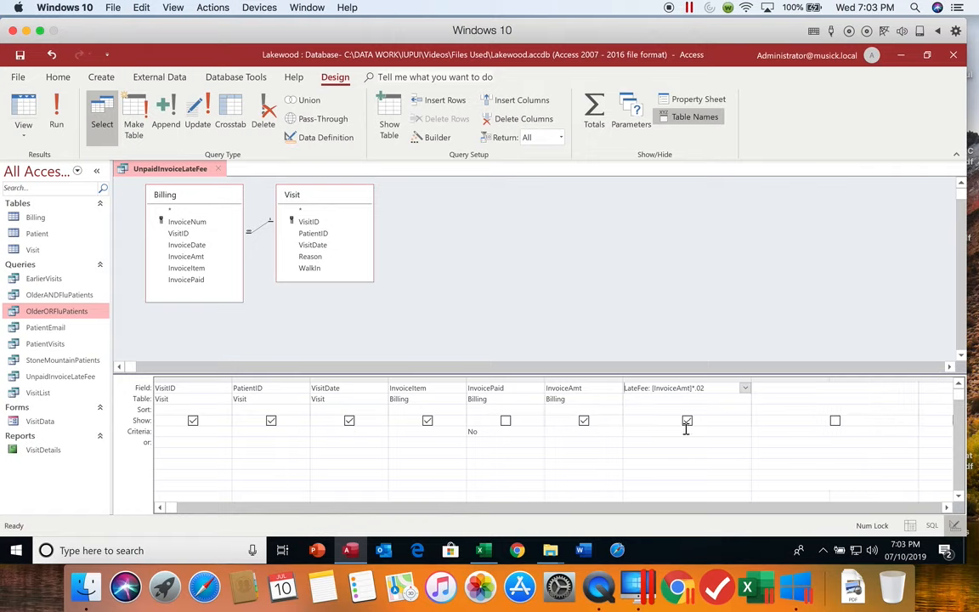
left_click(764, 388)
type("LateFee1:")
type("[InvoiceAmt]*")
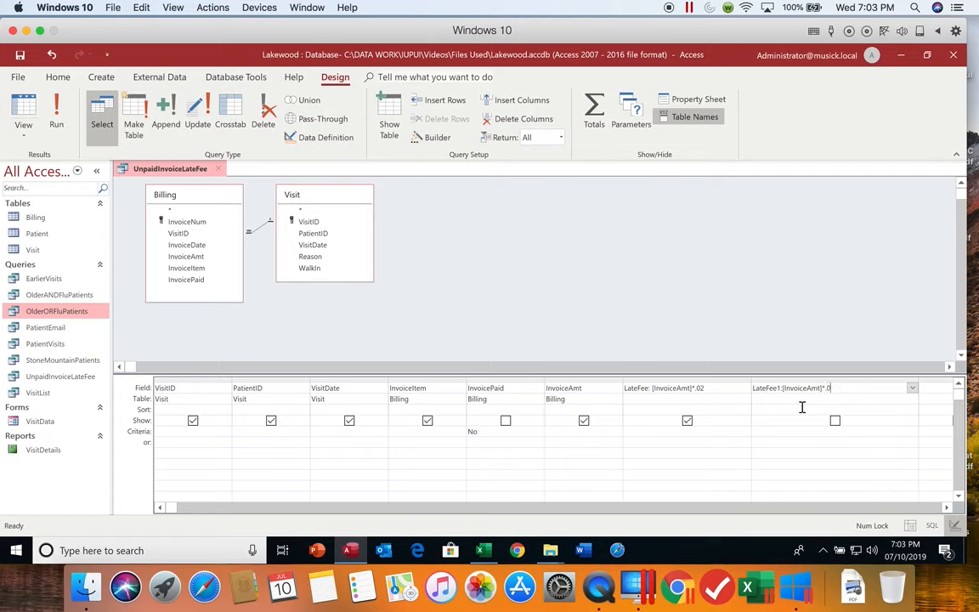
type(".02")
left_click(63, 129)
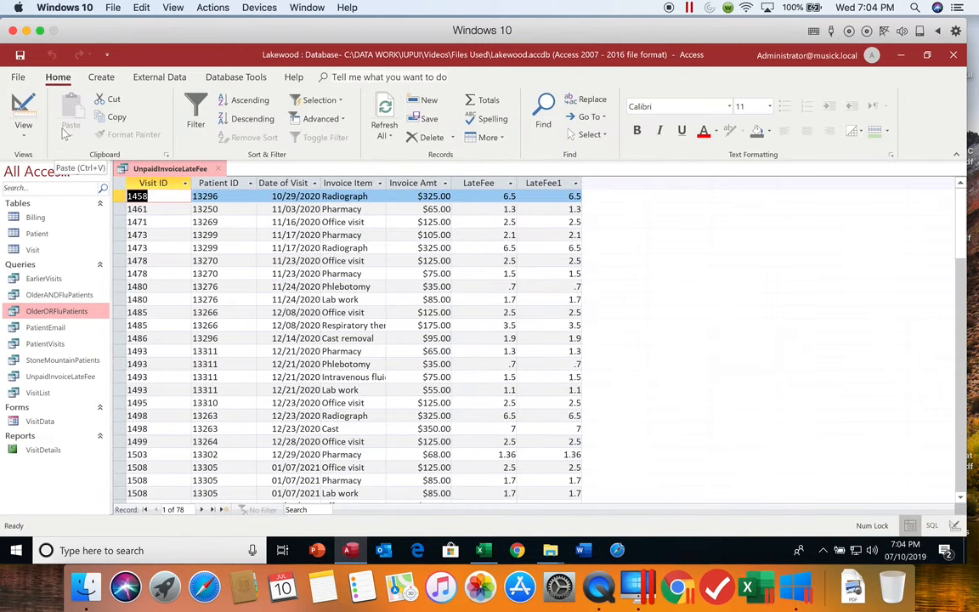
Step: Return to the query design and review the LateFee expression in the Expression Builder
left_click(24, 106)
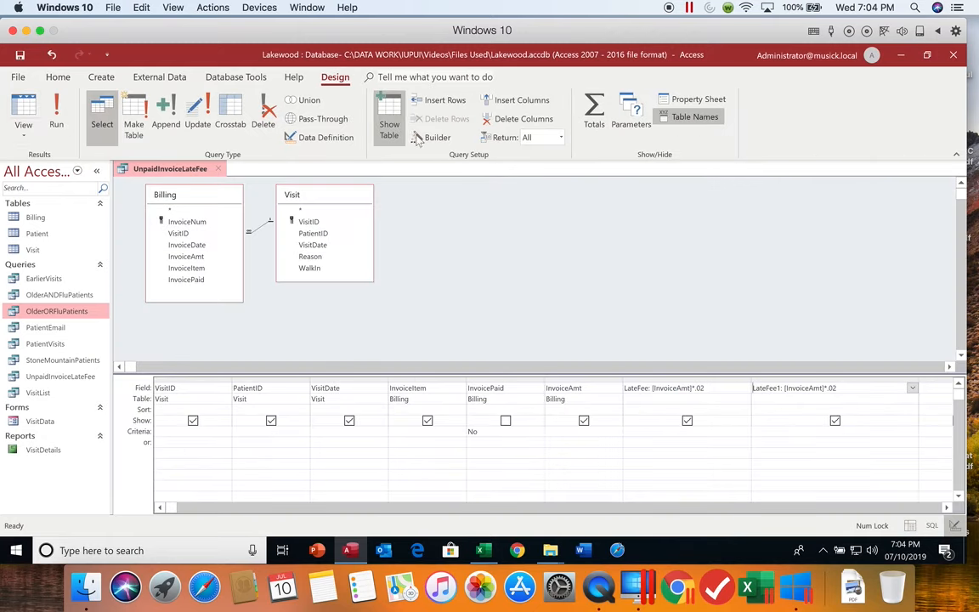
left_click(638, 388)
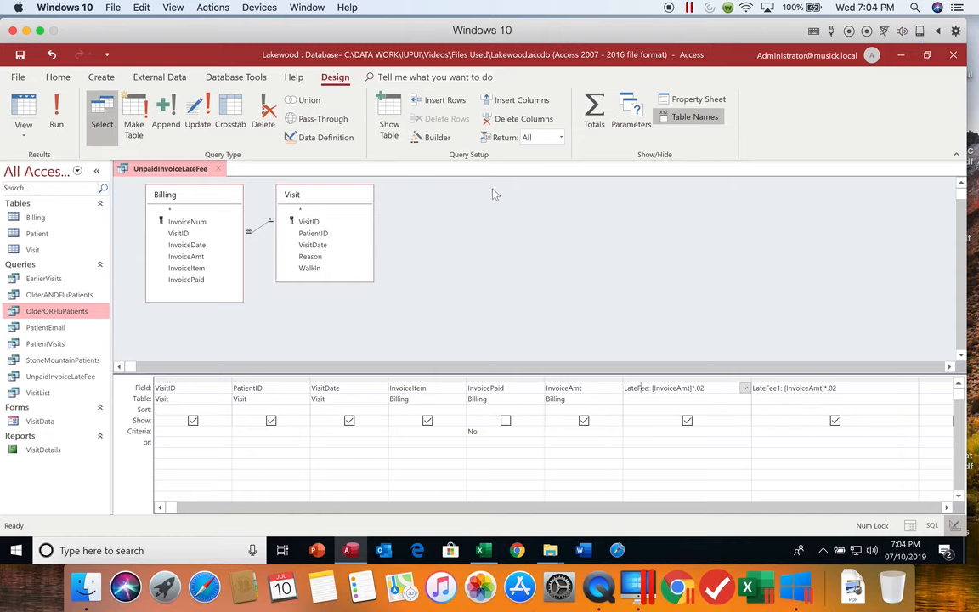
left_click(437, 137)
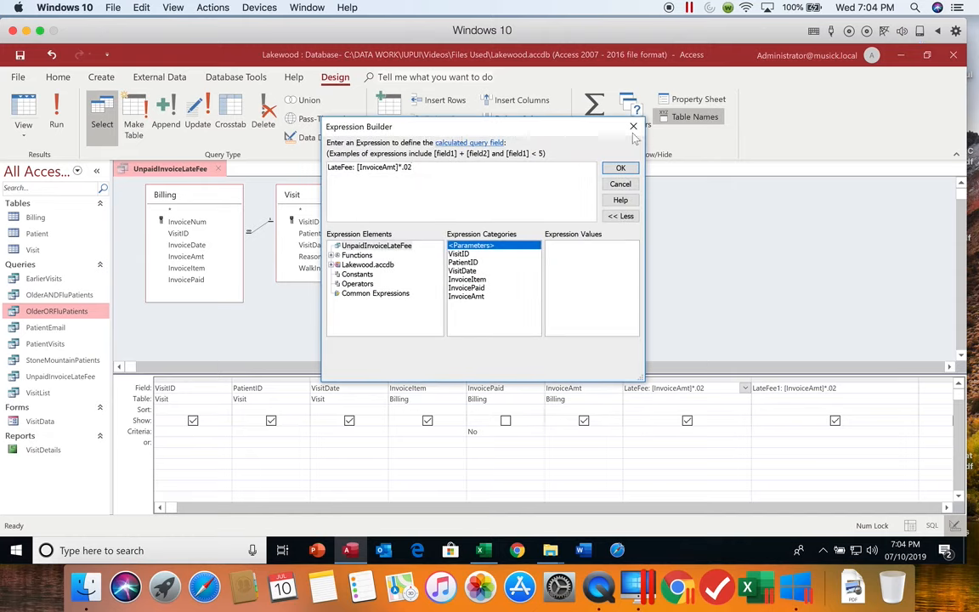
left_click(621, 168)
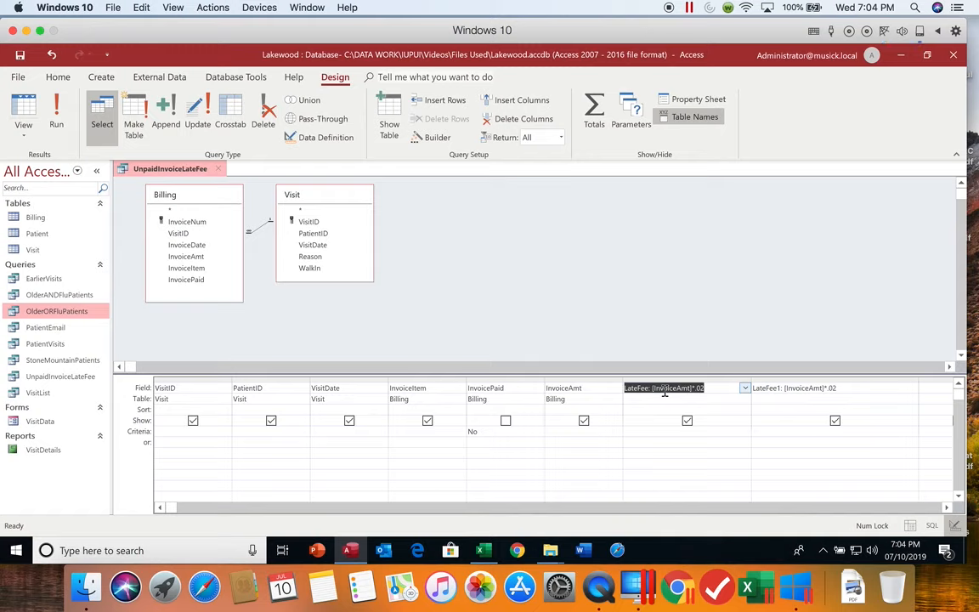
Step: Format the LateFee calculated field as Currency with 2 decimal places in its field properties
left_click(695, 98)
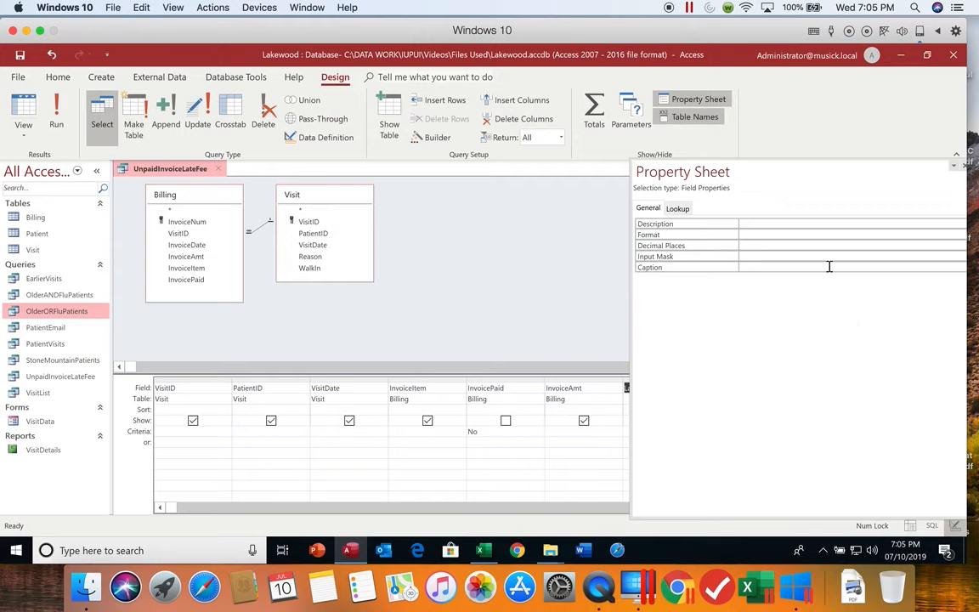
left_click(822, 233)
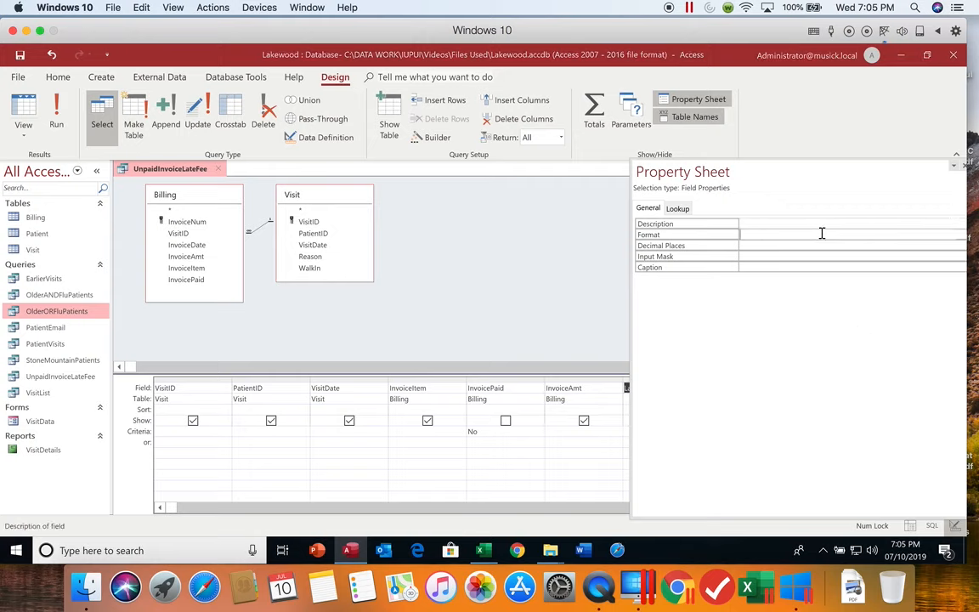
left_click(962, 234)
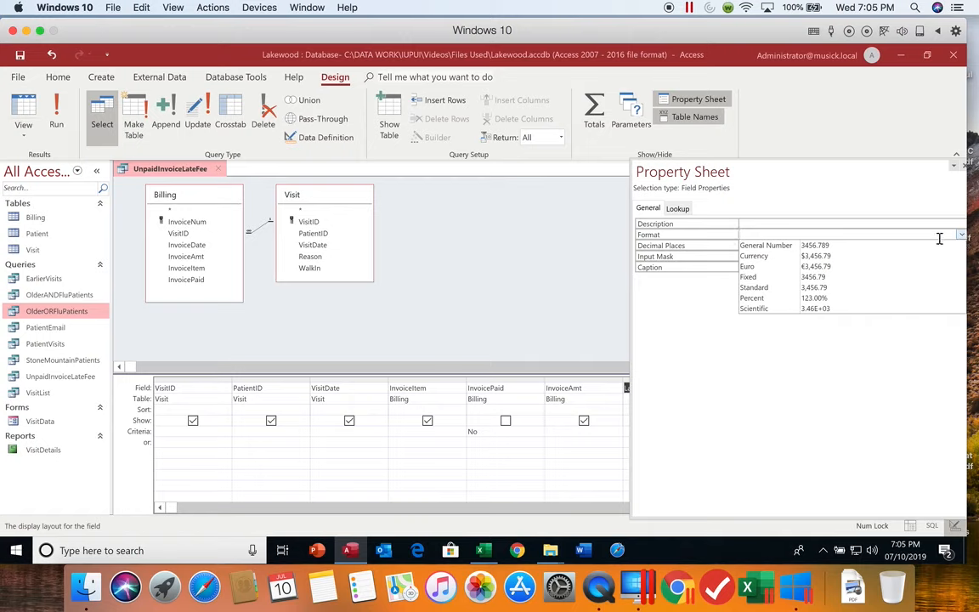
left_click(773, 256)
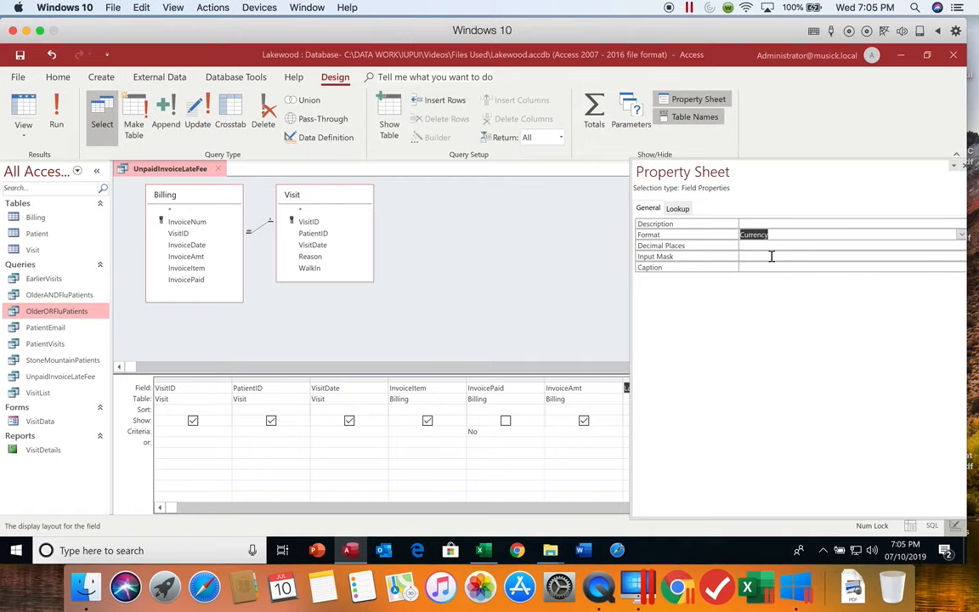
left_click(797, 245)
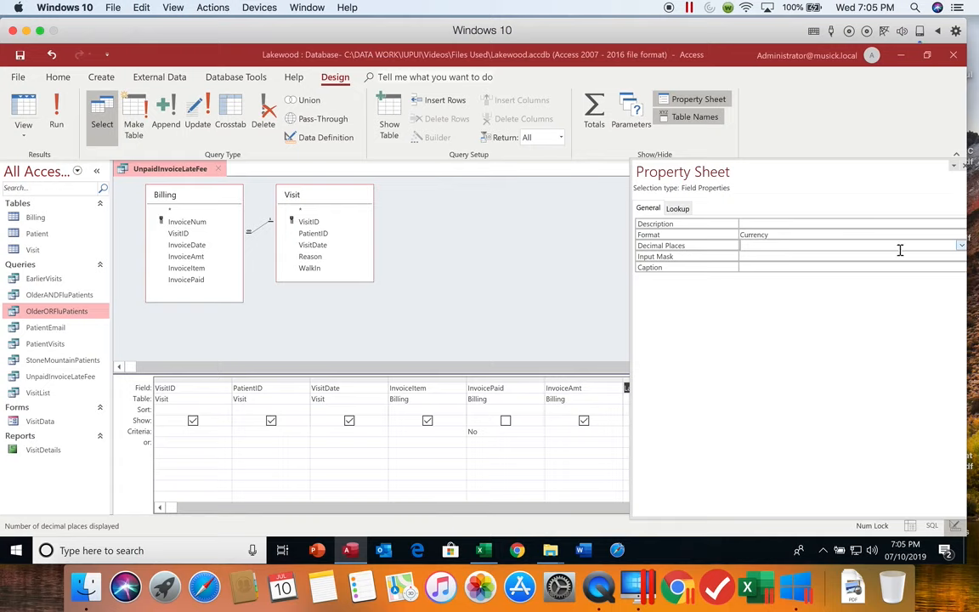
left_click(959, 245)
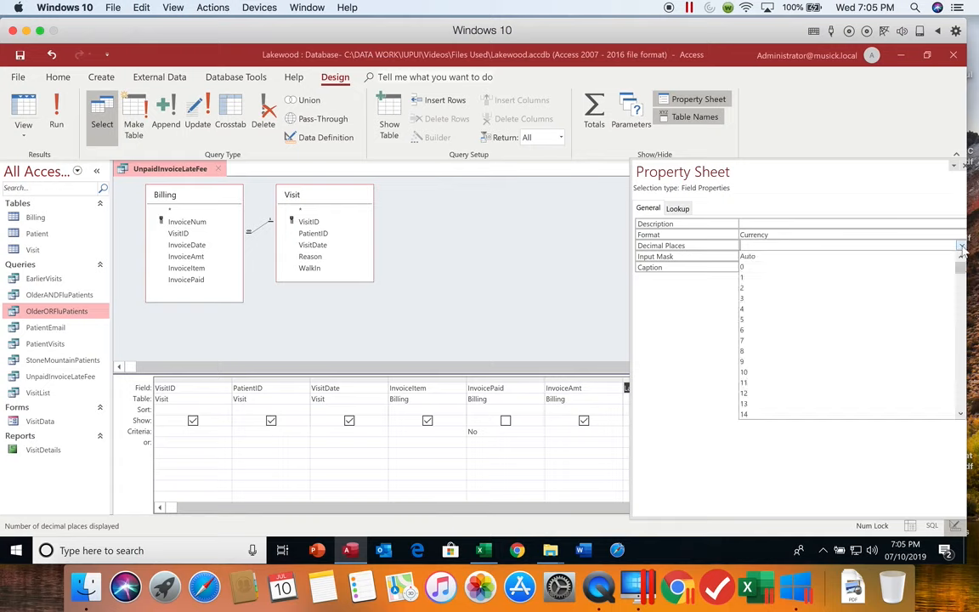
left_click(814, 289)
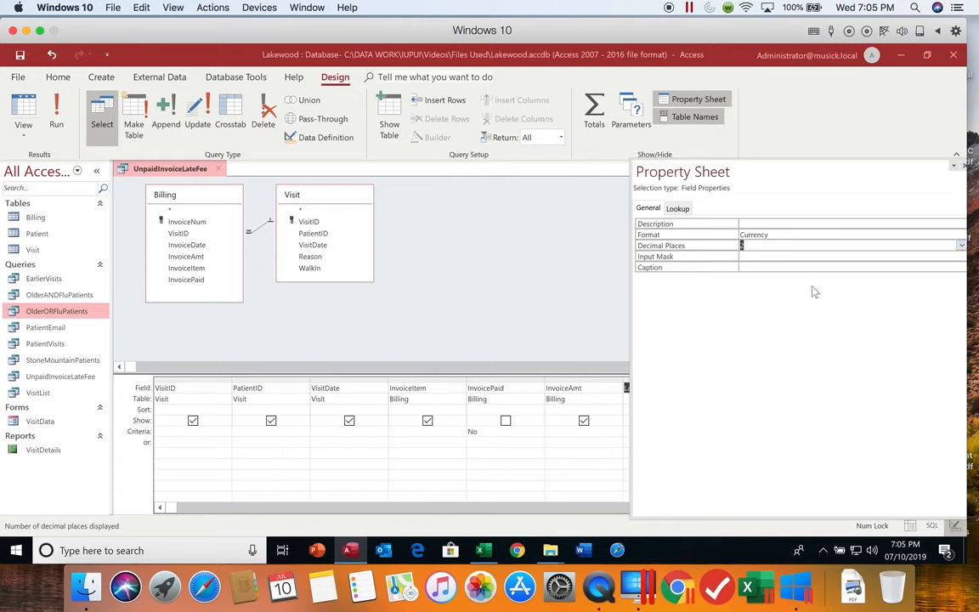
Step: Set the LateFee field's caption to Late Fee, close its properties, and run the query
left_click(750, 268)
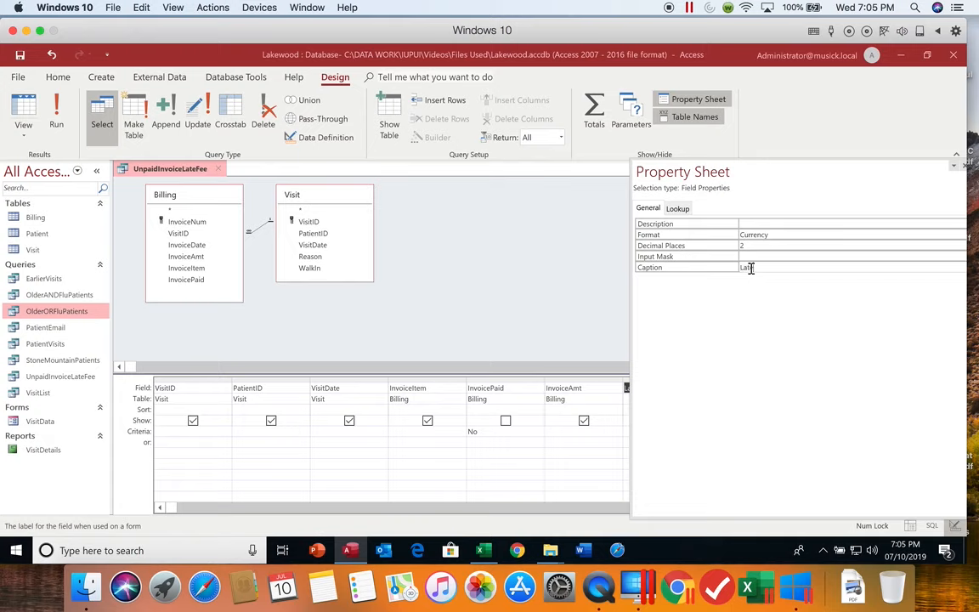
type("Late Fee")
left_click(964, 169)
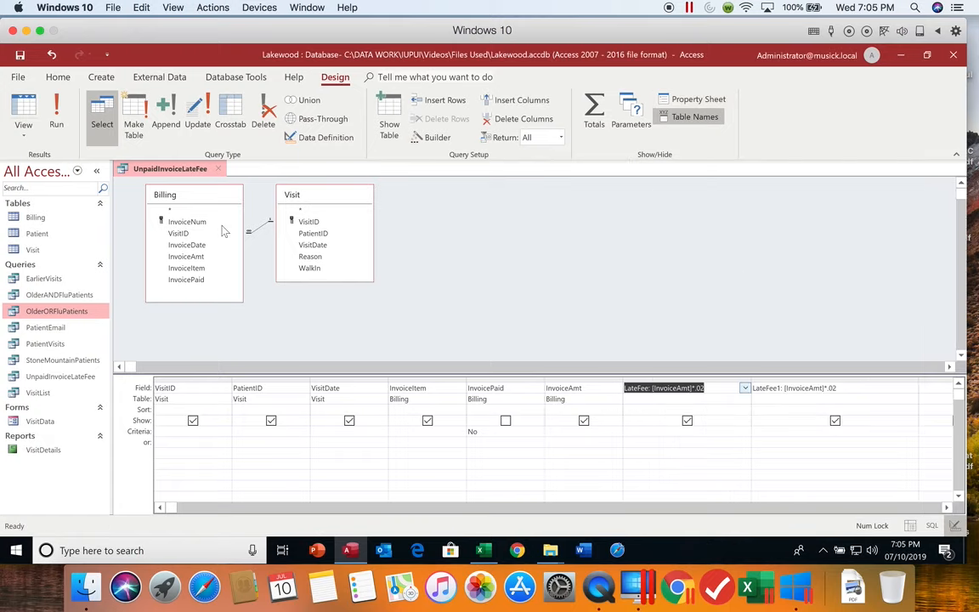
left_click(56, 119)
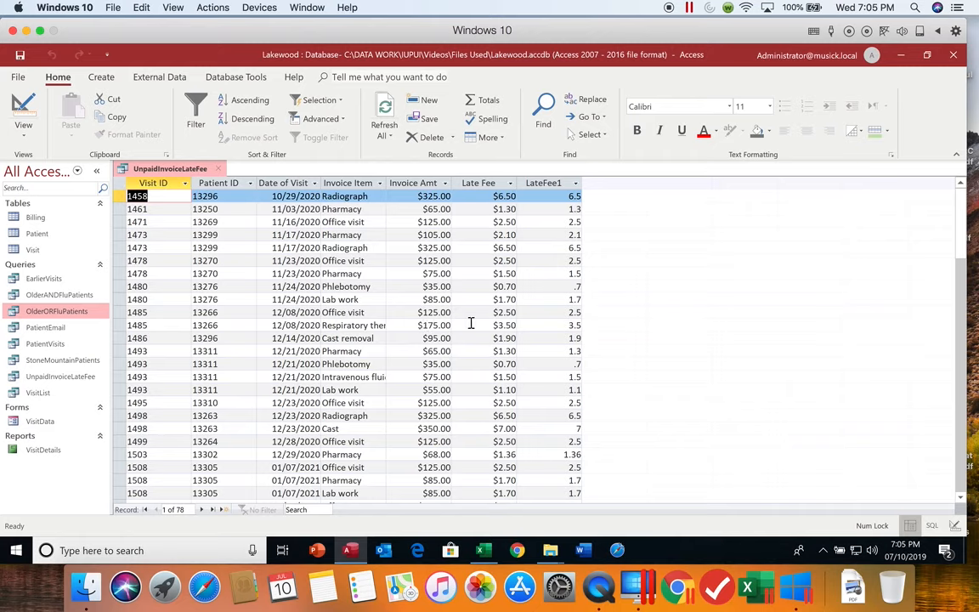
Step: Review the LateFee field's properties in the query design, and save and close the UnpaidInvoiceLateFee query
left_click(15, 98)
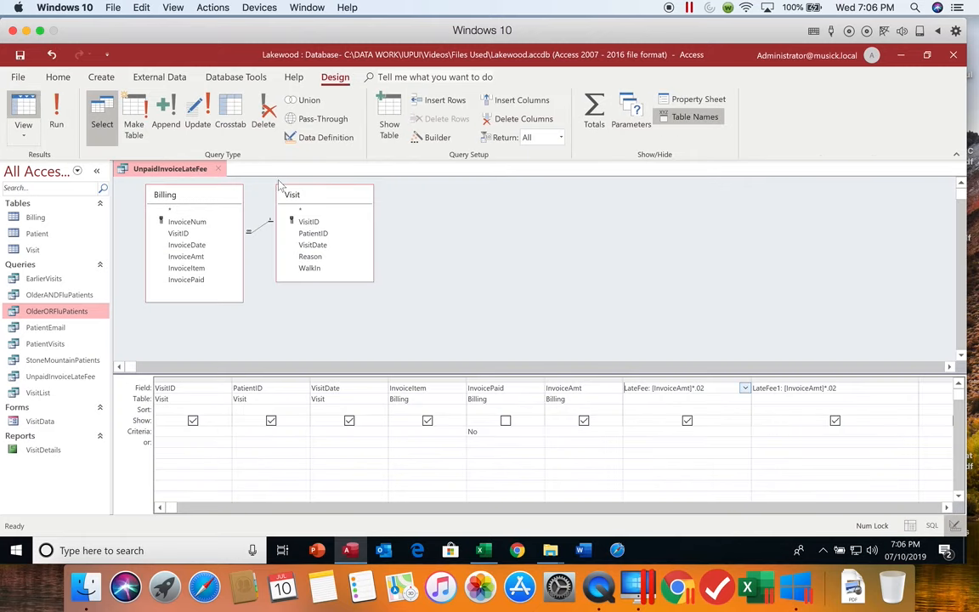
left_click(641, 391)
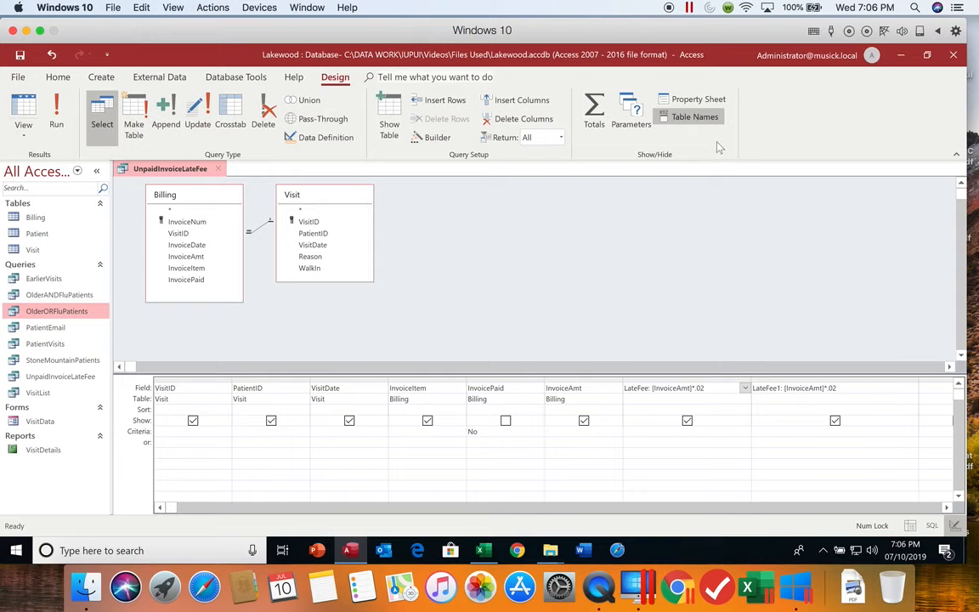
left_click(700, 100)
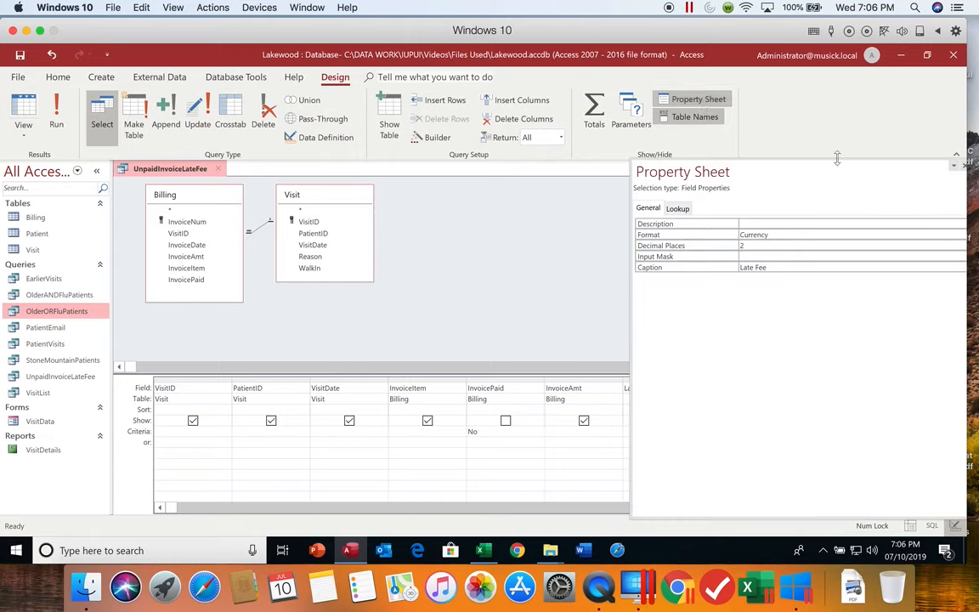
left_click(964, 166)
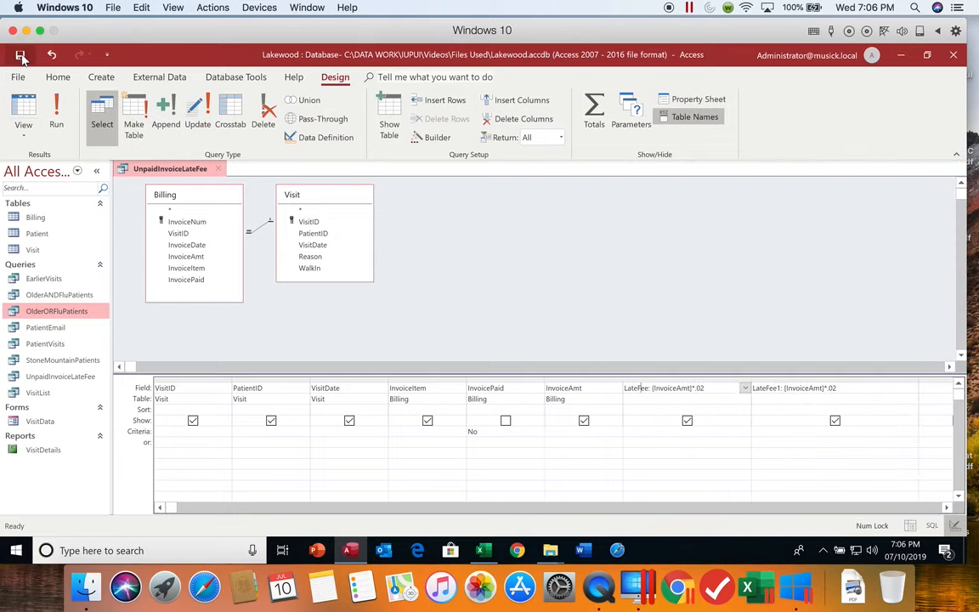
left_click(217, 168)
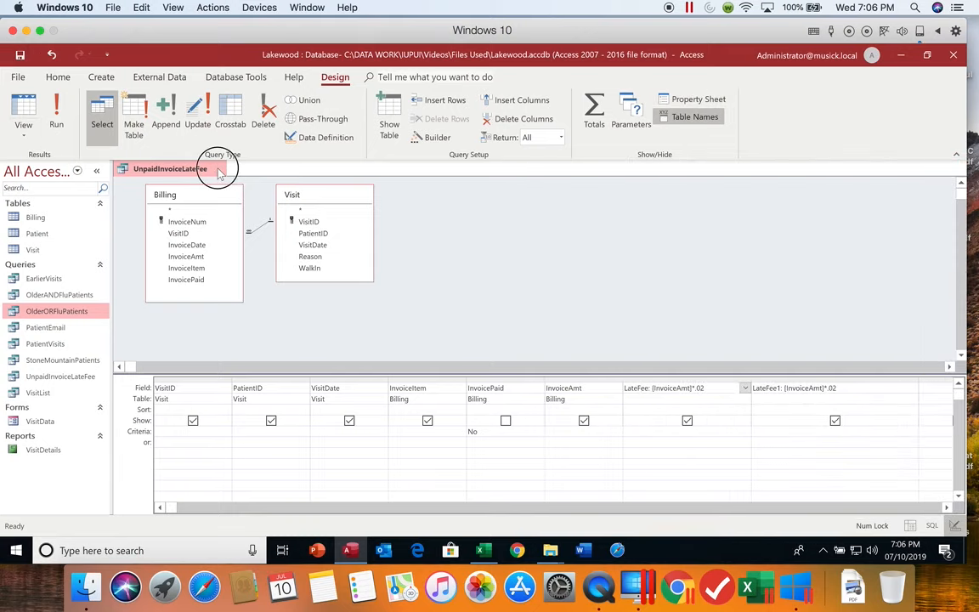